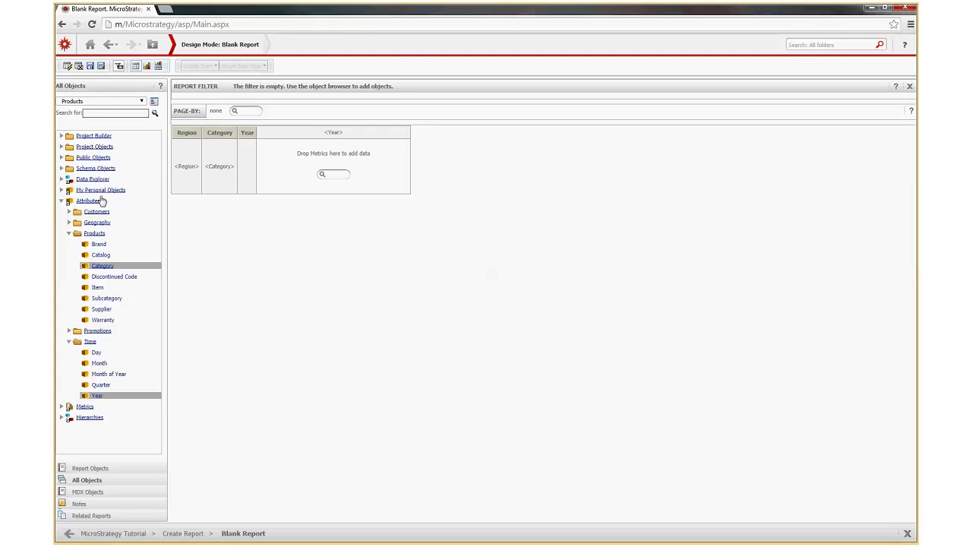
- Search the Metrics folder for objects named Revenue
left_click(66, 202)
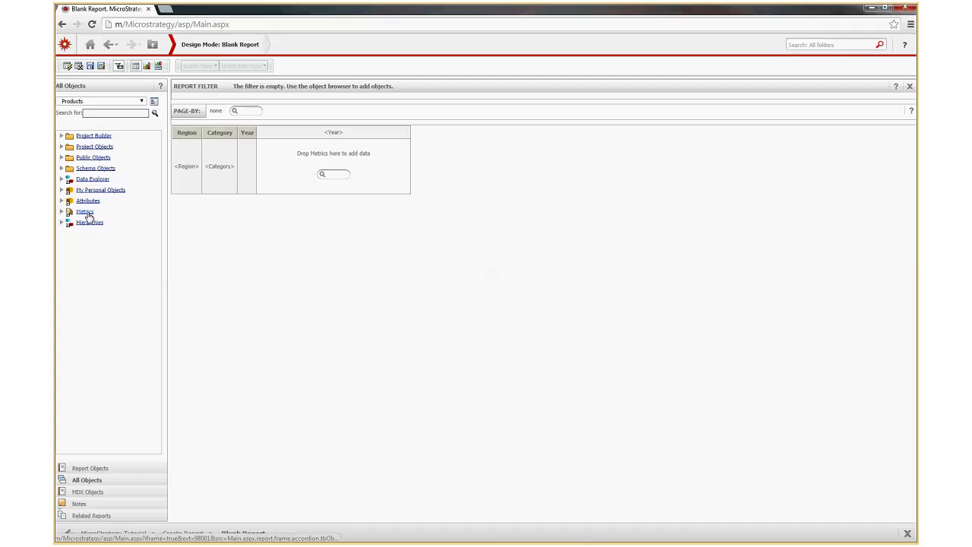
left_click(85, 213)
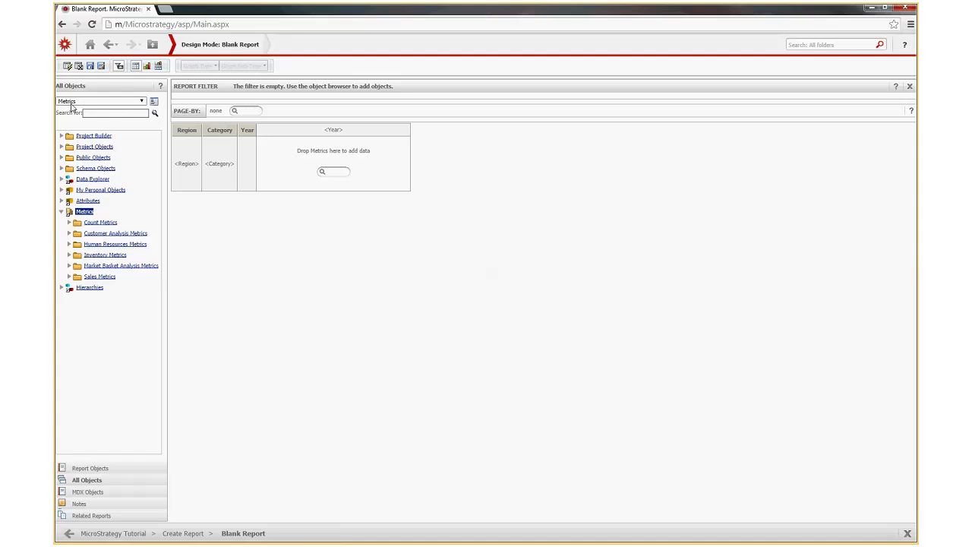
left_click(141, 102)
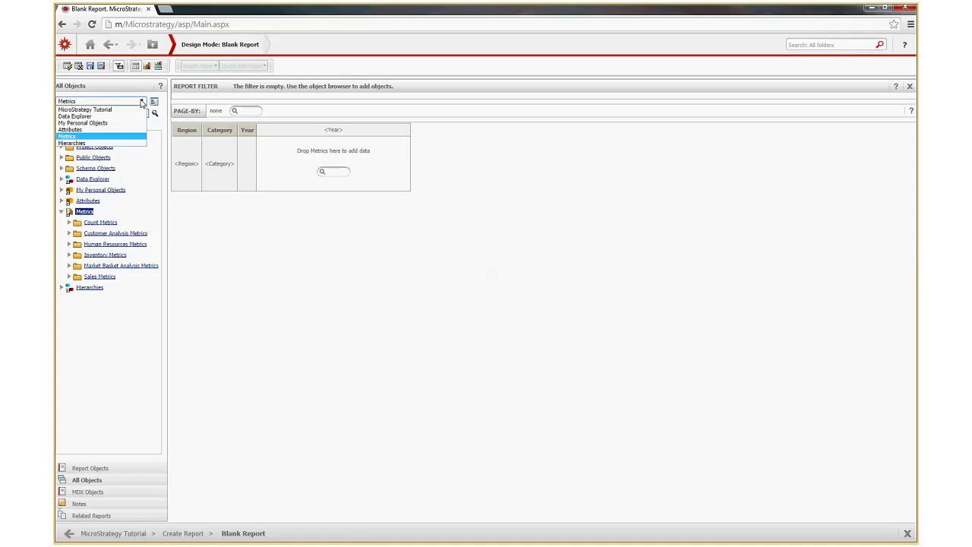
left_click(161, 127)
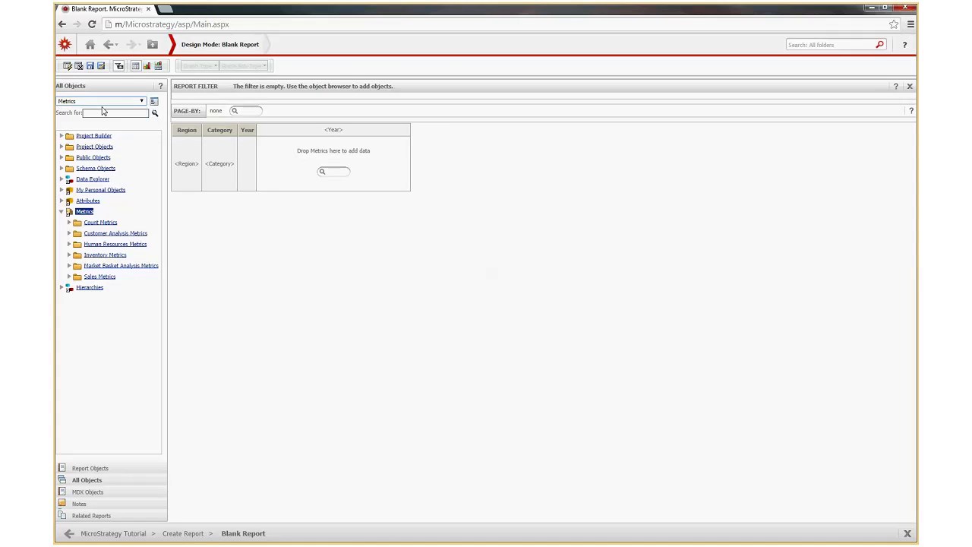
left_click(101, 114)
type("Revenue")
left_click(155, 114)
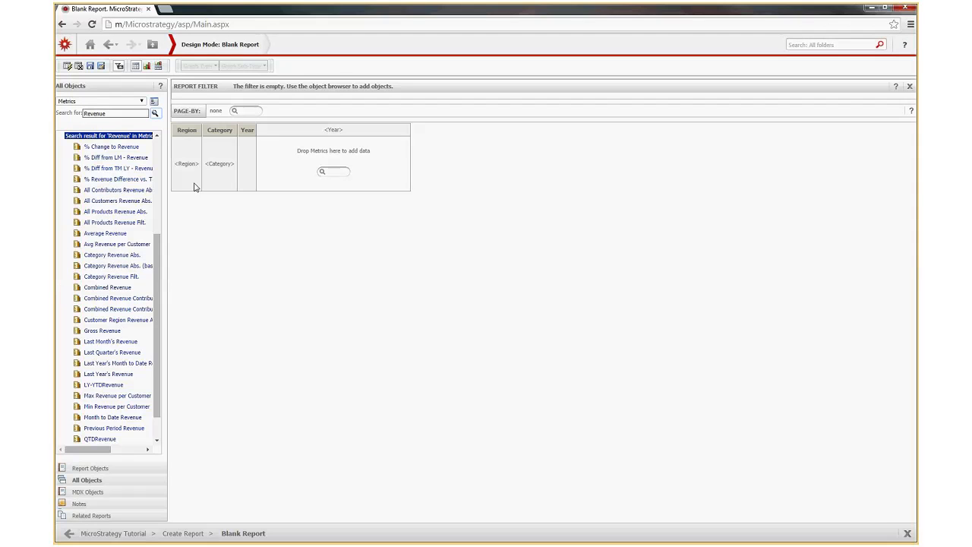
- Widen the object browser, show the next 30 search results, and add the Revenue metric to the report template
left_click(156, 145)
left_click_drag(157, 145, 194, 289)
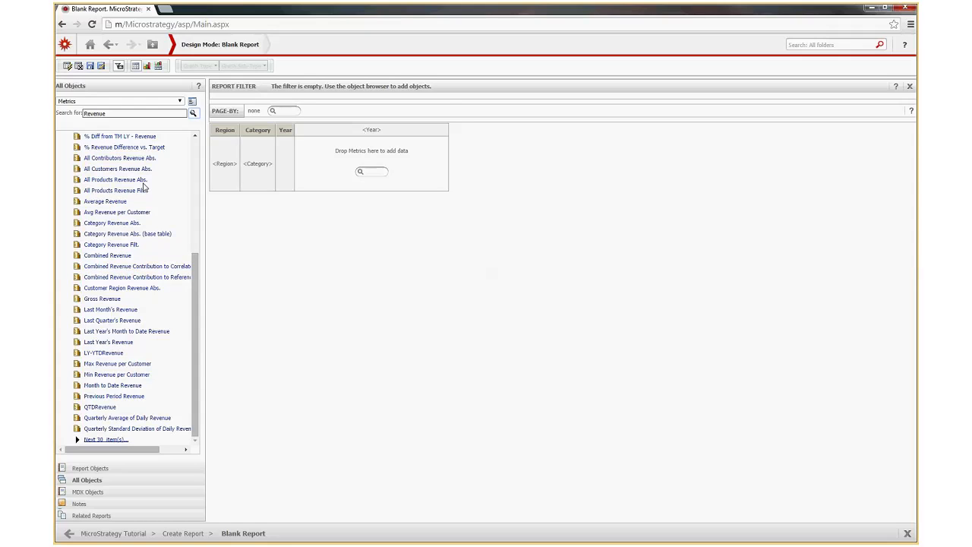
left_click(113, 440)
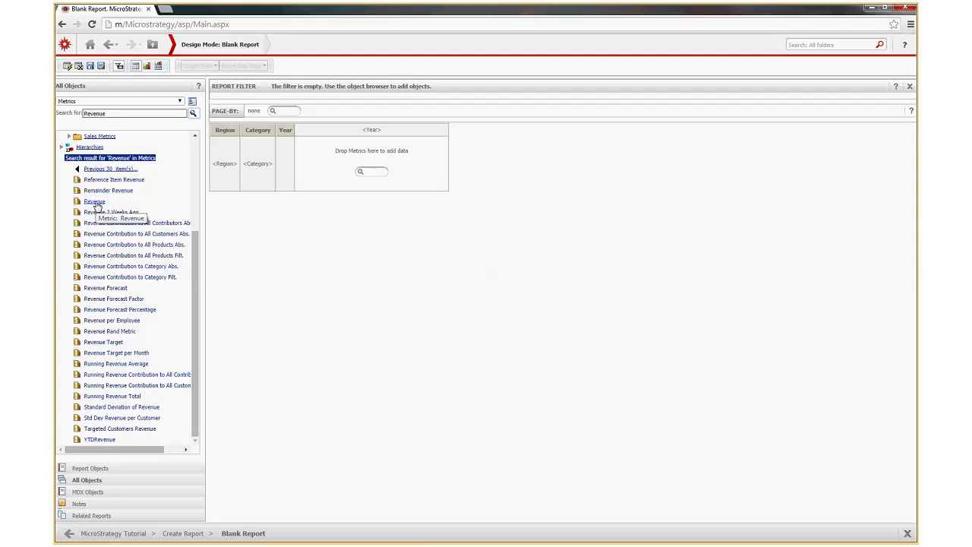
left_click_drag(96, 205, 317, 153)
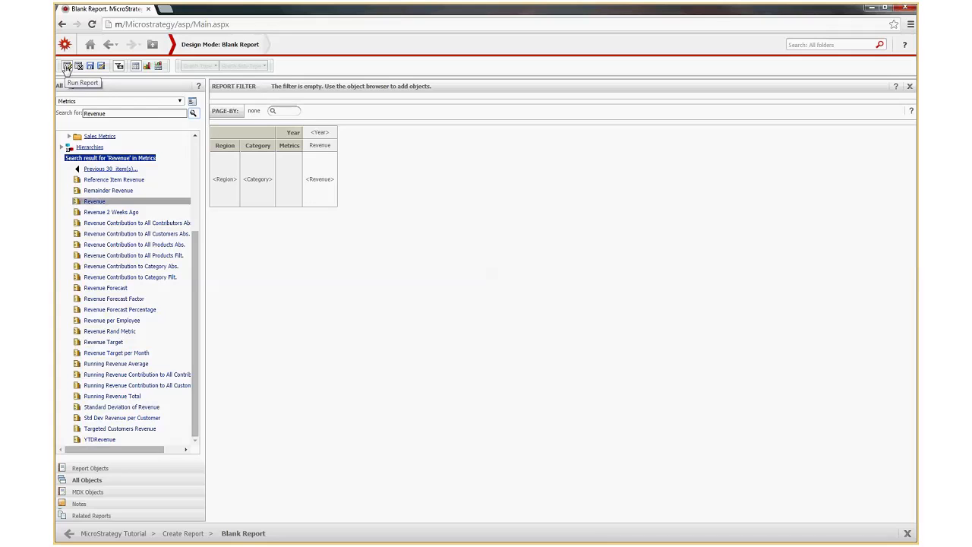
- Save the report in My Reports as "Region,Category,Year Sales" and run the newly saved report
left_click(91, 67)
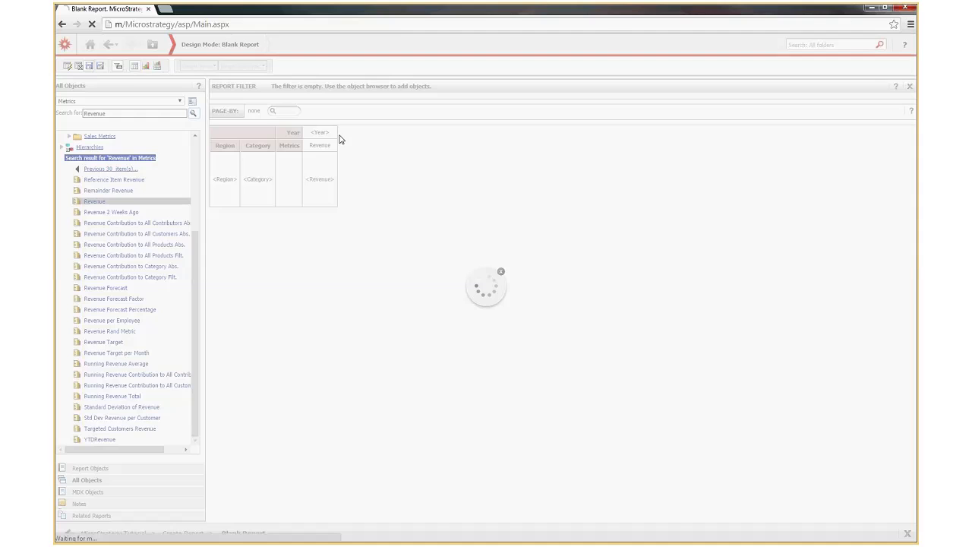
left_click_drag(466, 227, 402, 230)
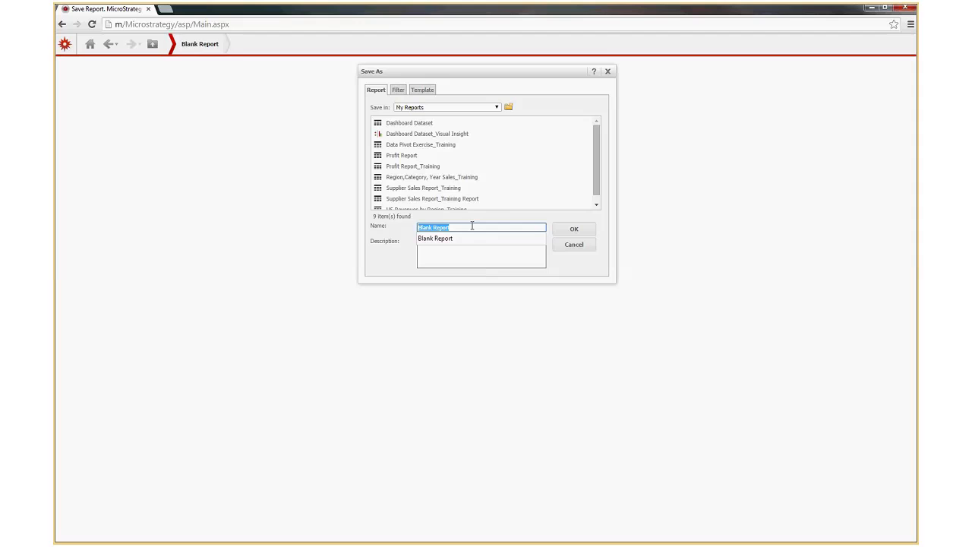
type("Region,Categor")
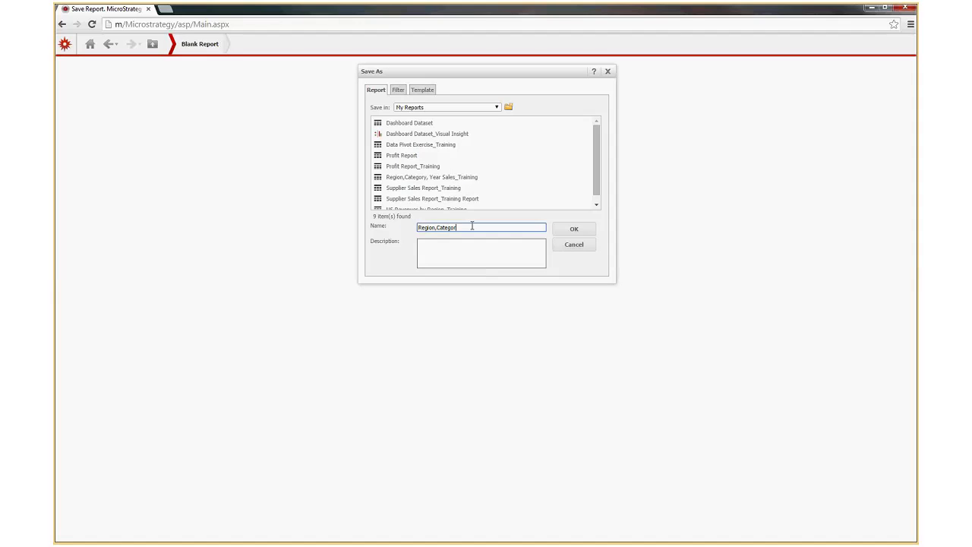
type("y,Yea")
type("r,Sa")
type("les")
left_click(596, 205)
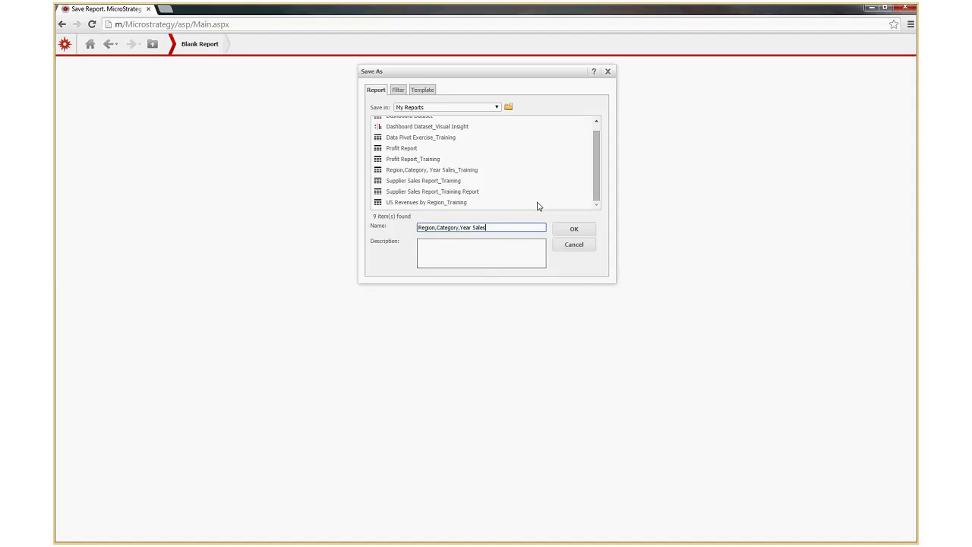
left_click(585, 235)
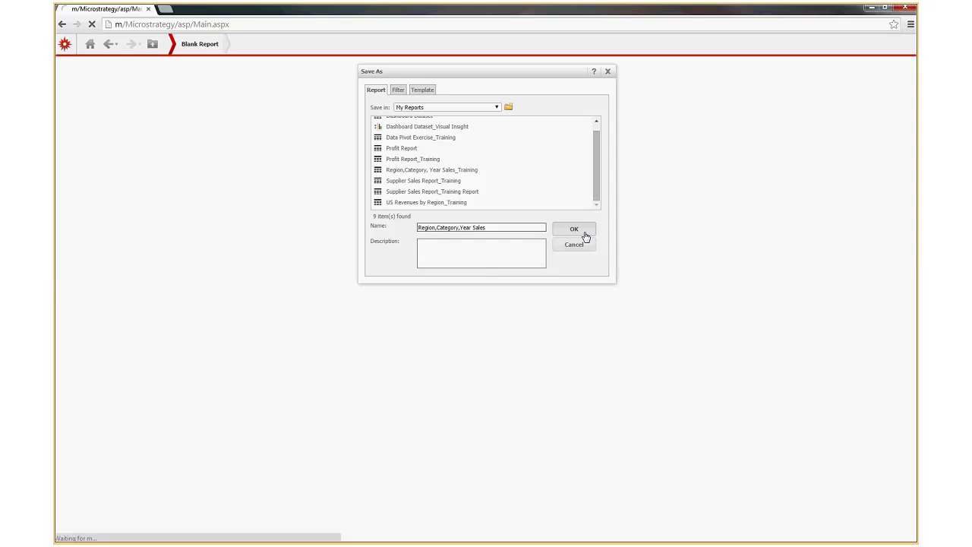
left_click(522, 102)
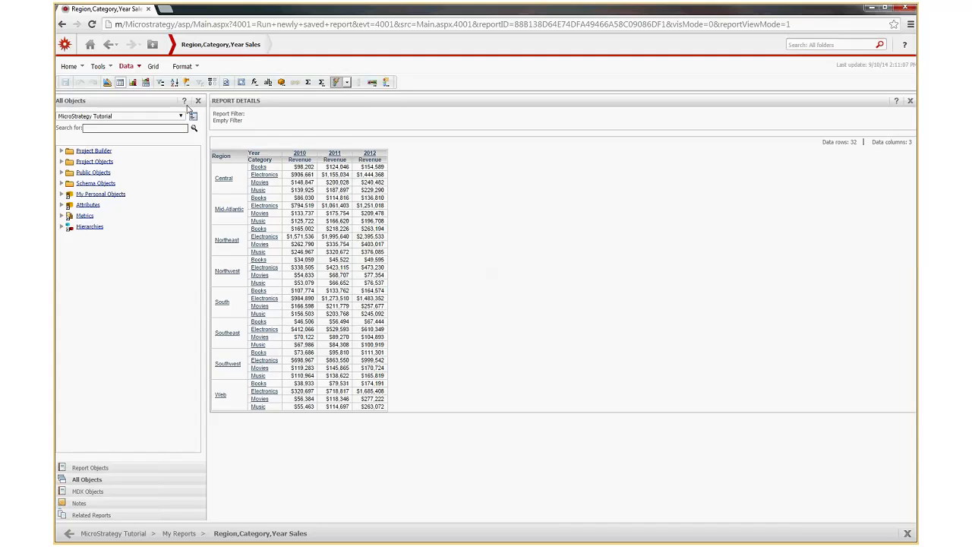
right_click(262, 157)
mouse_move(299, 165)
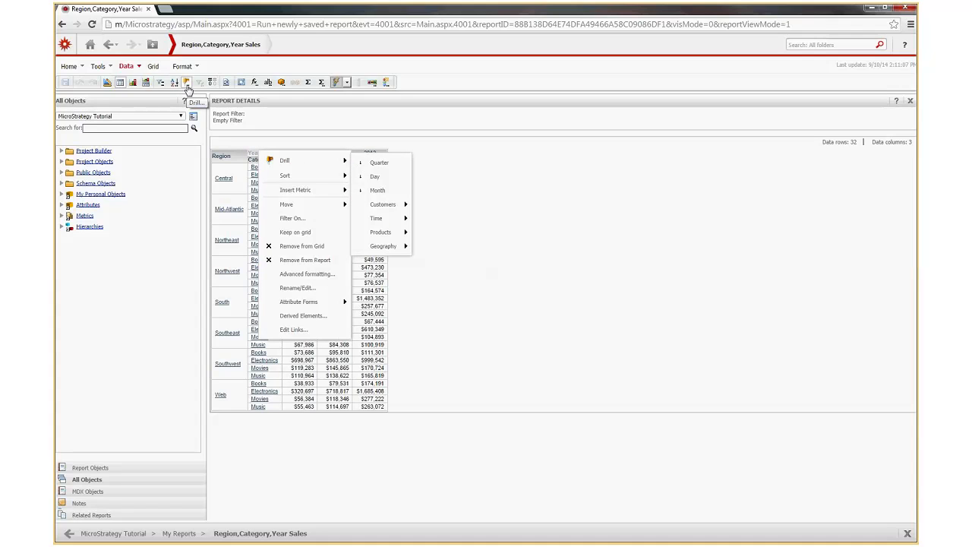
left_click(139, 69)
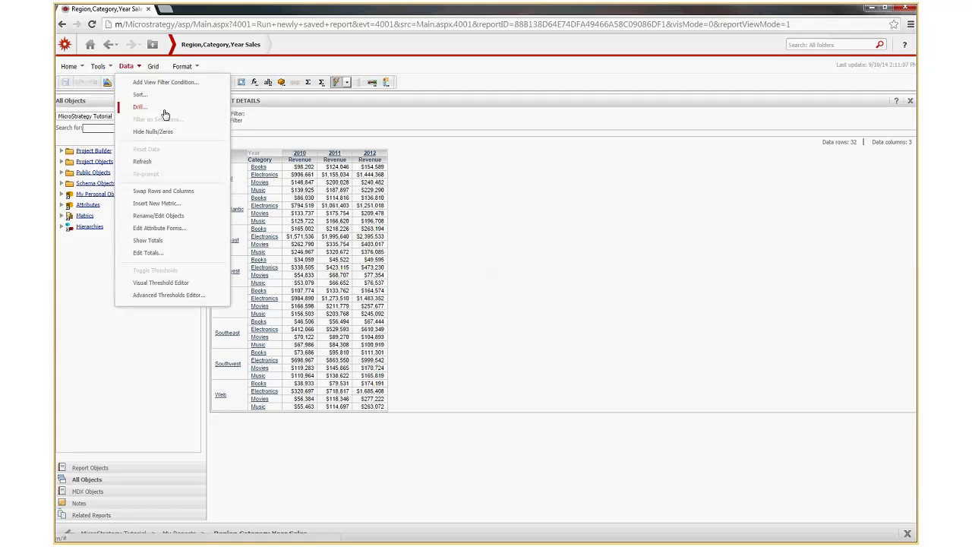
left_click(370, 119)
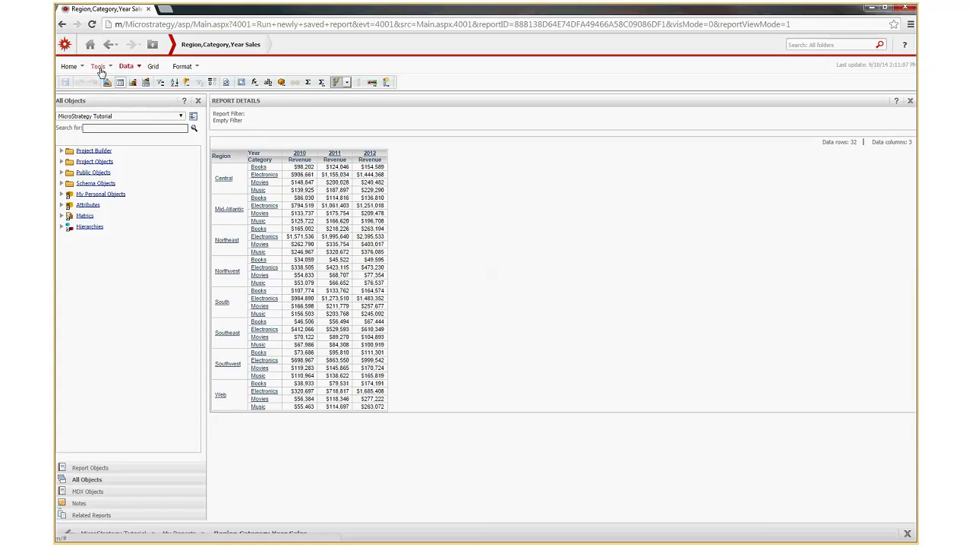
left_click(98, 66)
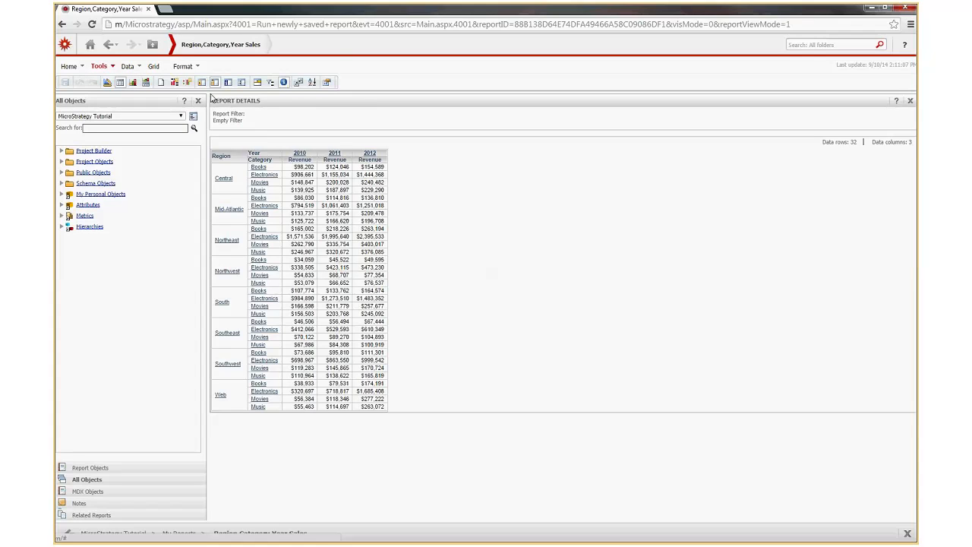
left_click(152, 67)
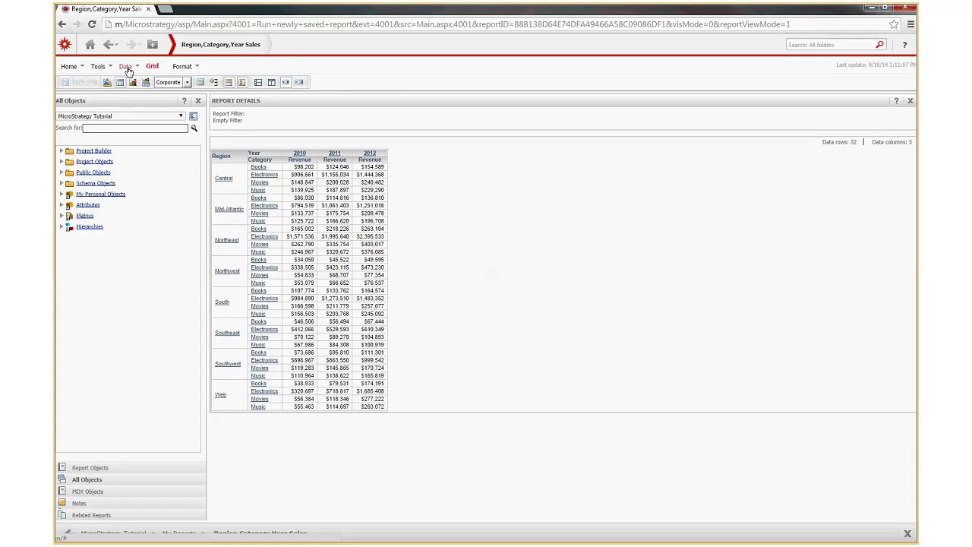
left_click(126, 67)
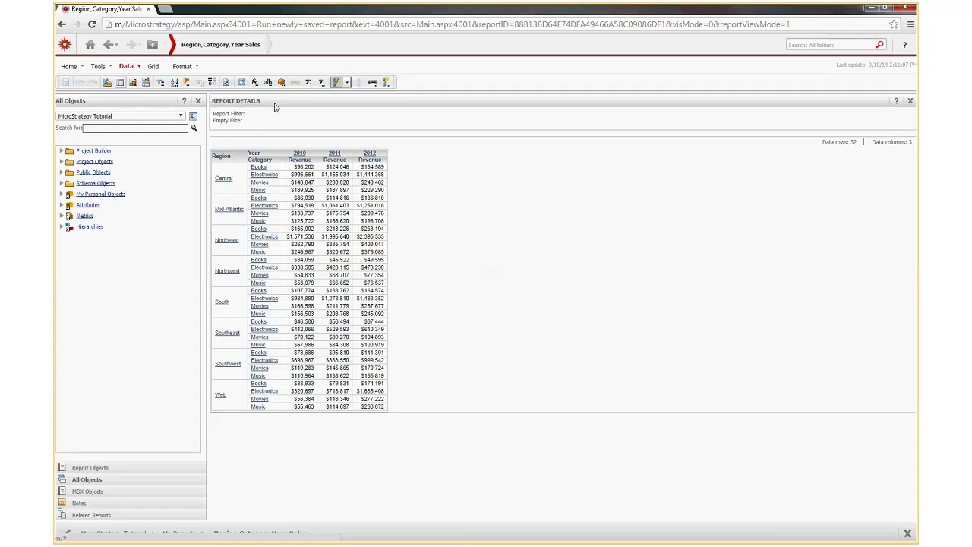
- Display the Drill options and drill the report from Year down to Quarter
left_click(138, 66)
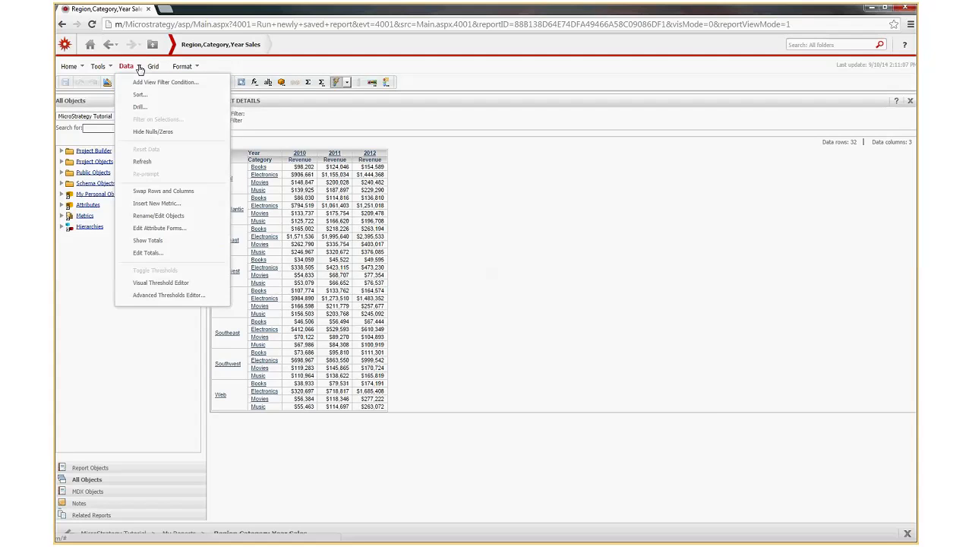
left_click(148, 108)
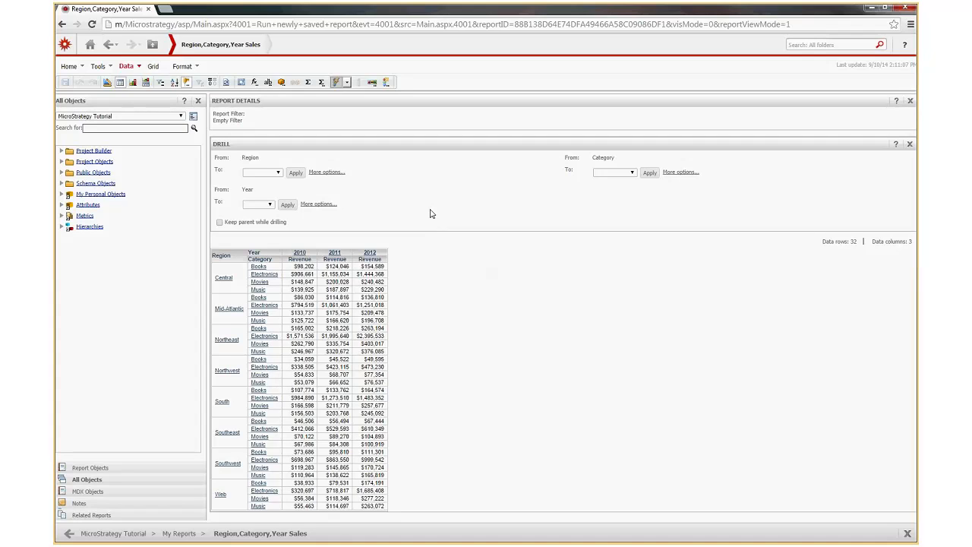
left_click(271, 206)
left_click(254, 219)
left_click(288, 205)
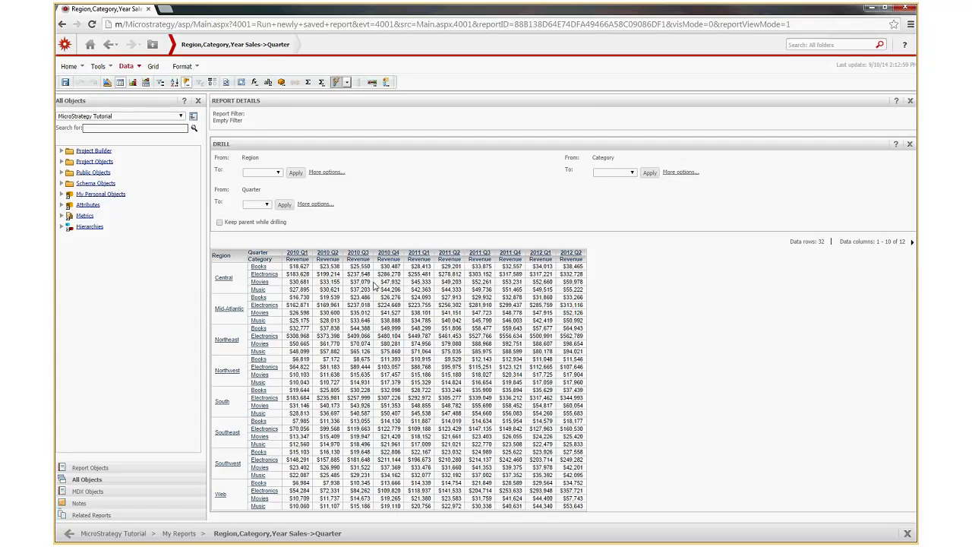
- Drill up from the Quarter header in the grid to Year
right_click(269, 250)
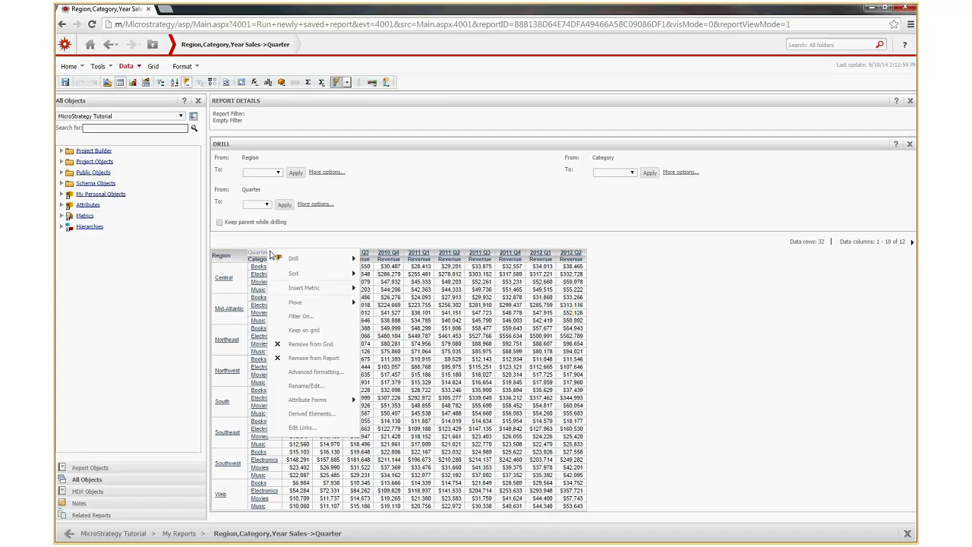
mouse_move(335, 263)
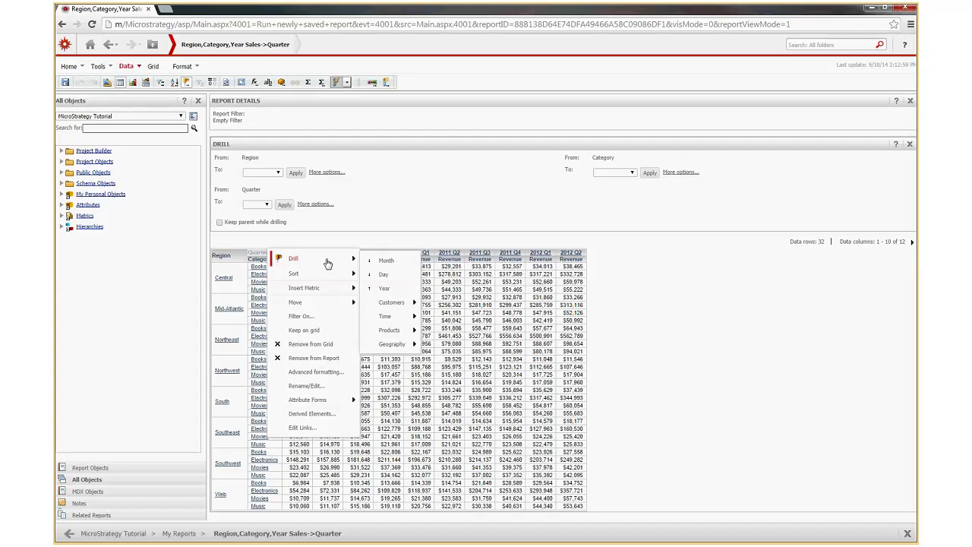
left_click(384, 291)
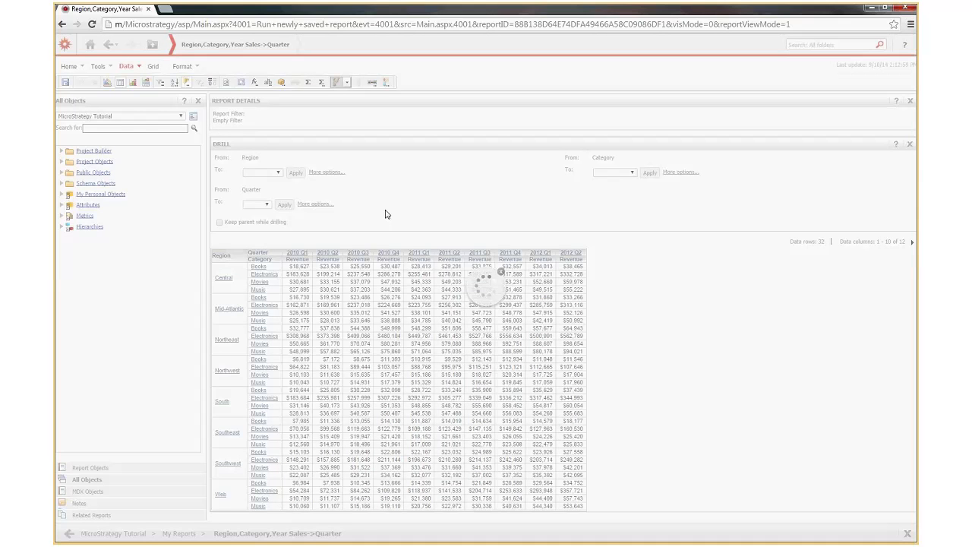
- Drill down from the Year header in the grid to Quarter
mouse_move(278, 255)
right_click(278, 255)
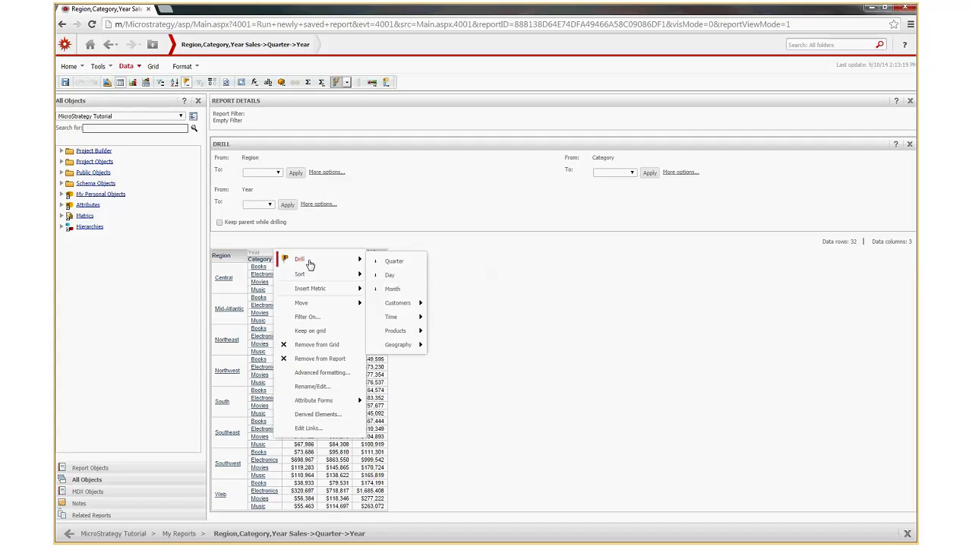
left_click(394, 262)
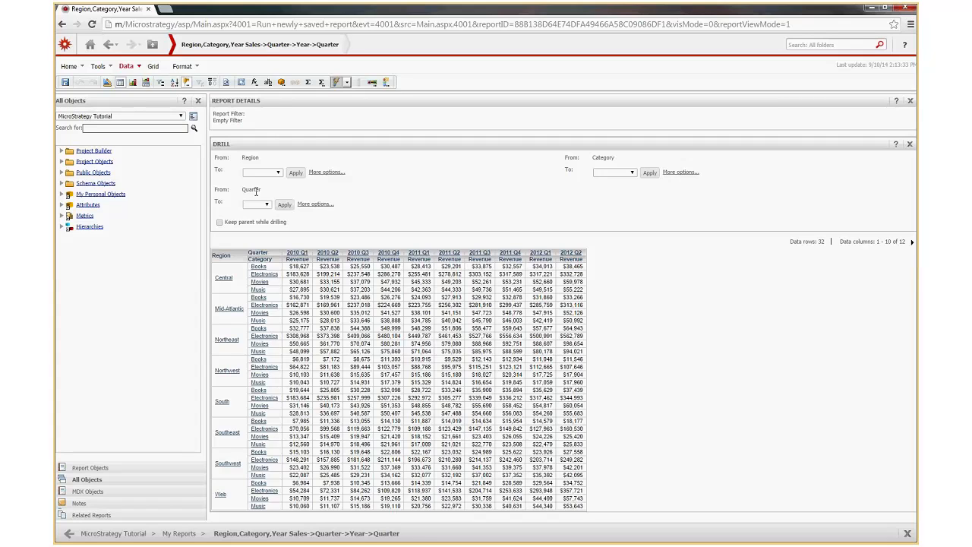
- Drill down from the Category header in the grid to Subcategory
right_click(271, 262)
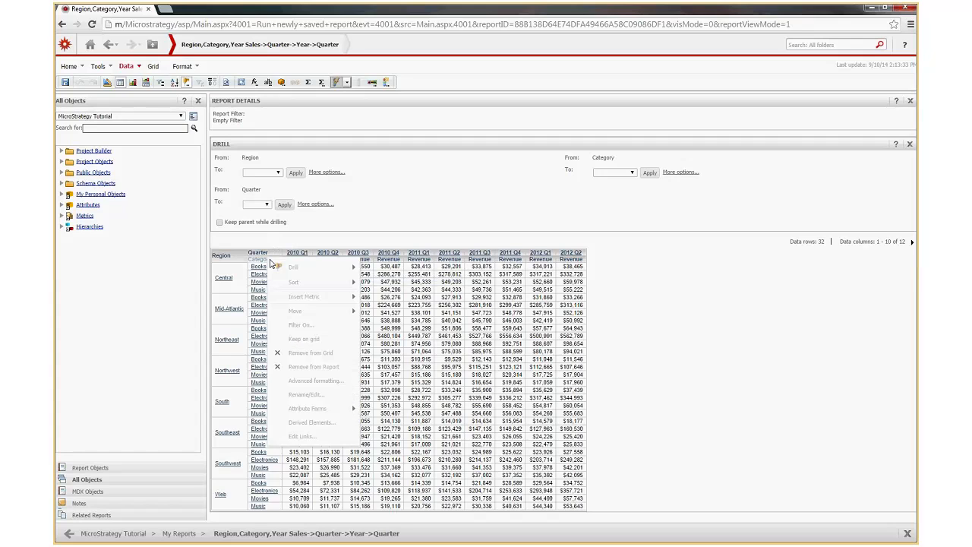
mouse_move(297, 269)
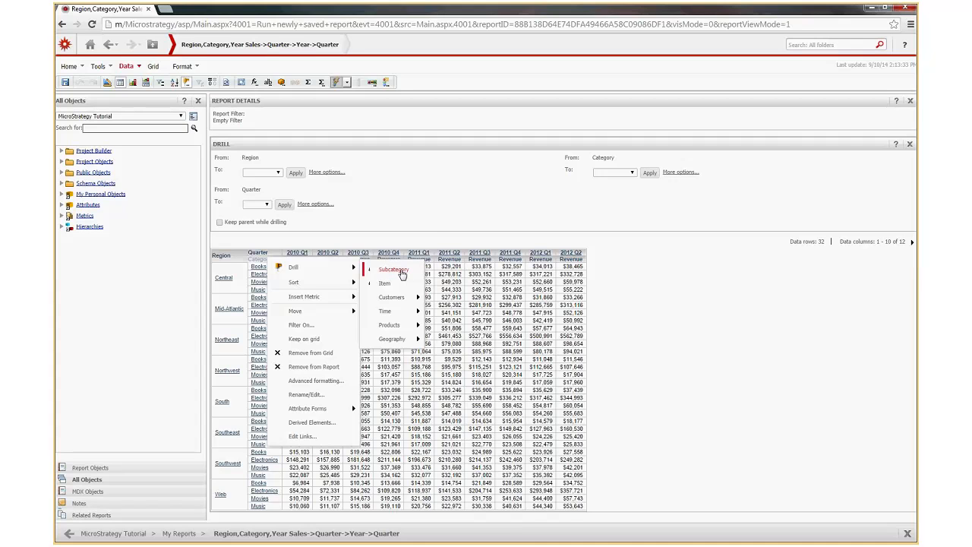
left_click(402, 274)
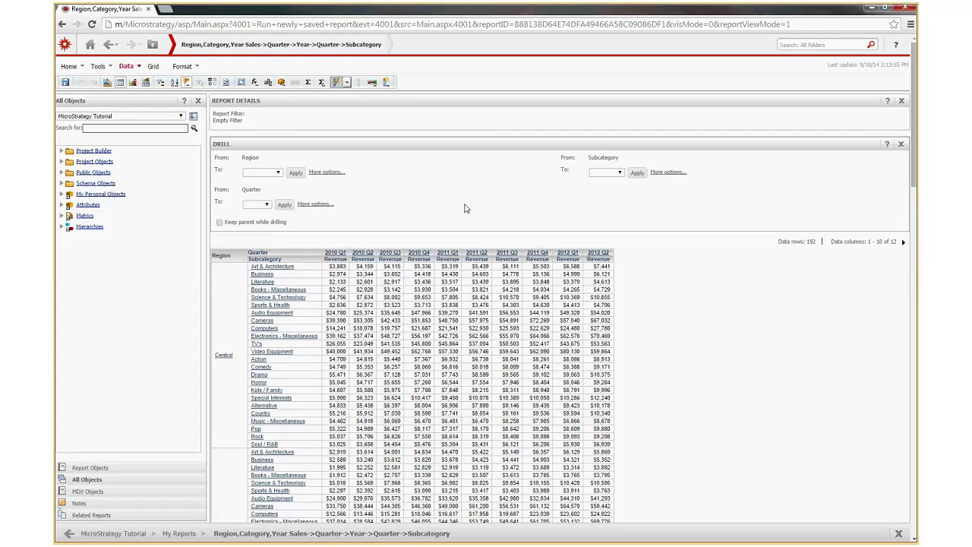
left_click(127, 66)
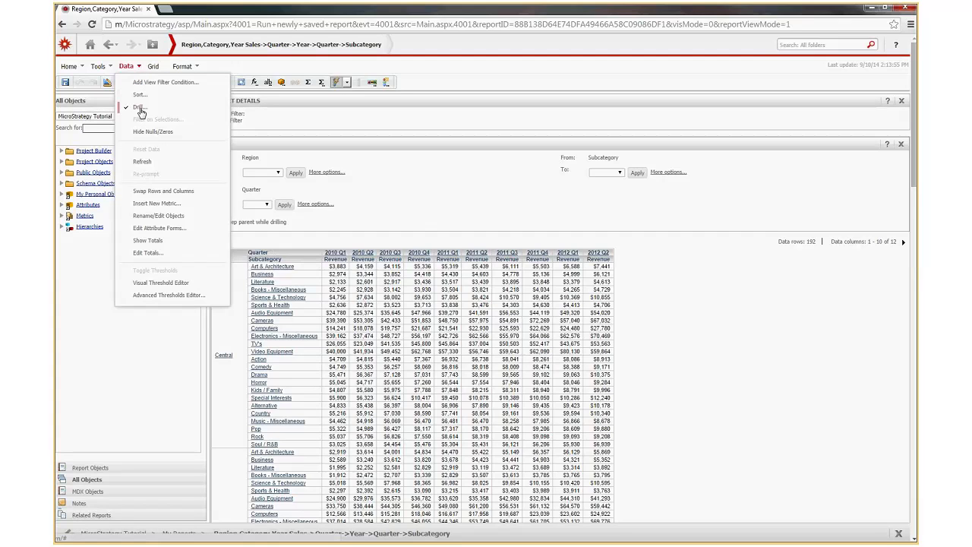
left_click(333, 105)
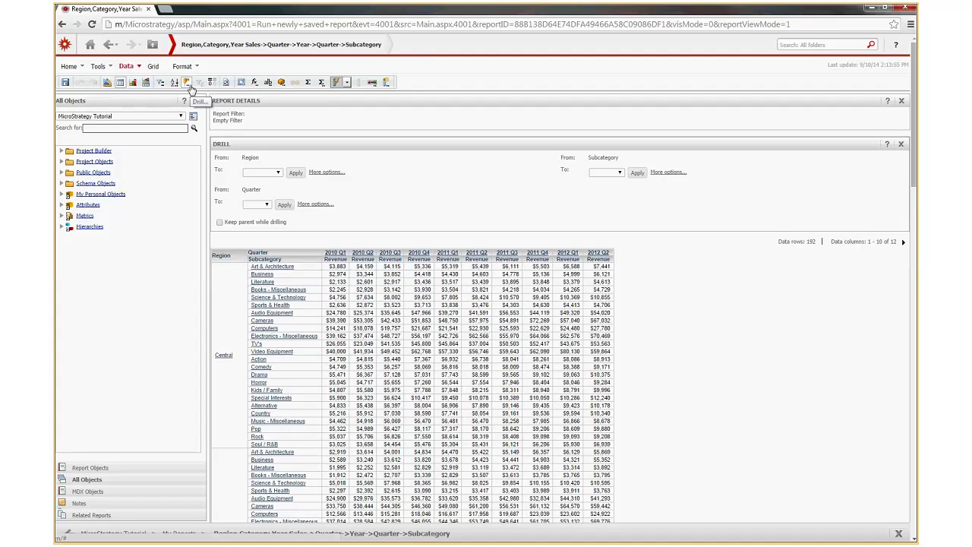
left_click(140, 68)
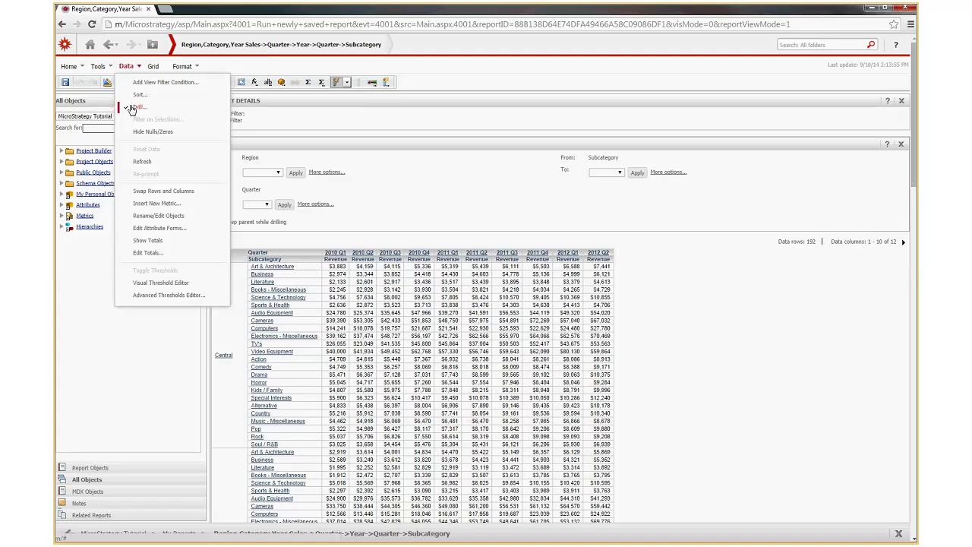
left_click(680, 290)
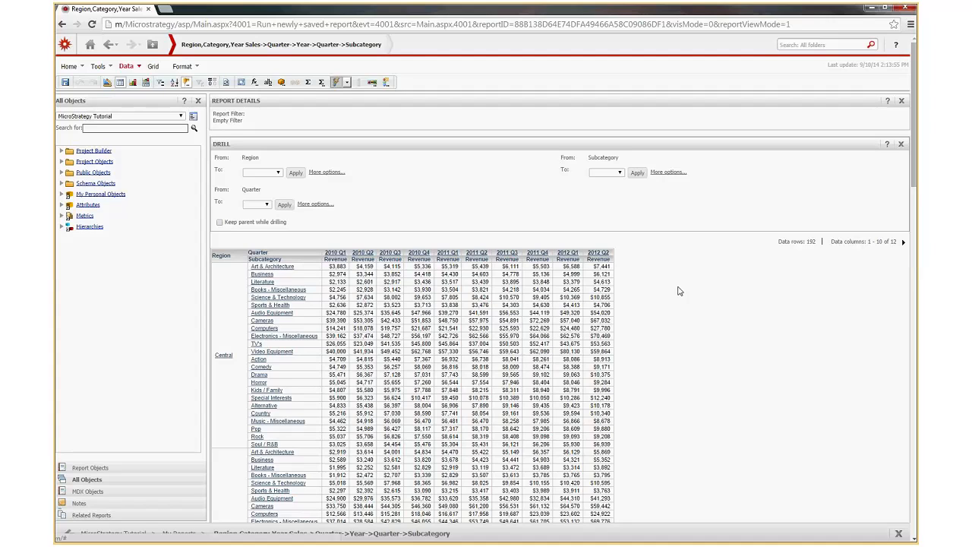
- Hide the Drill options so that they no longer show above the report grid
left_click(901, 145)
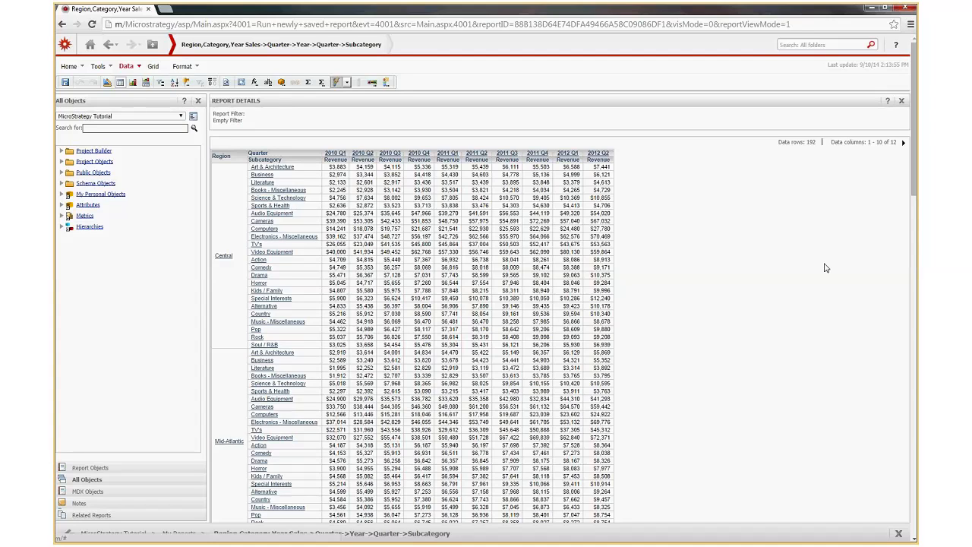
left_click(140, 68)
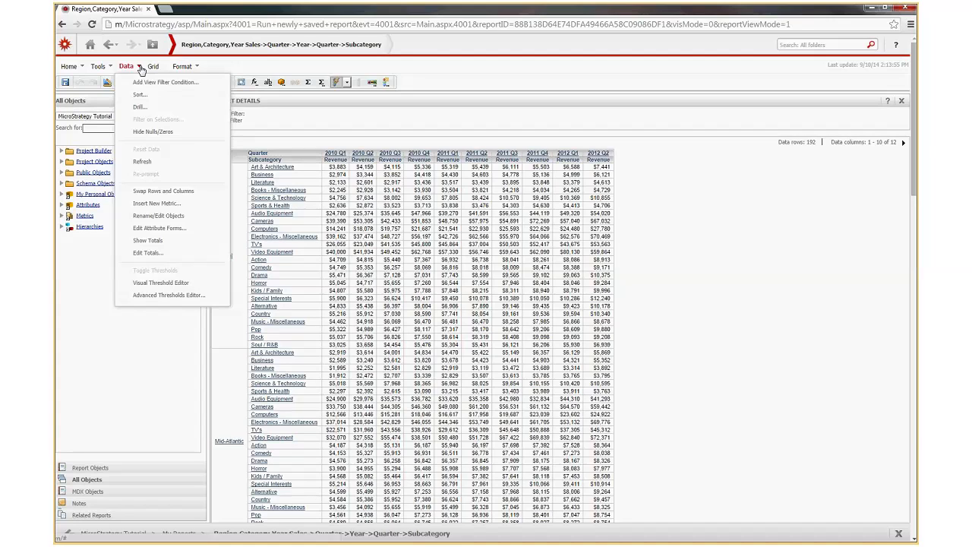
left_click(402, 144)
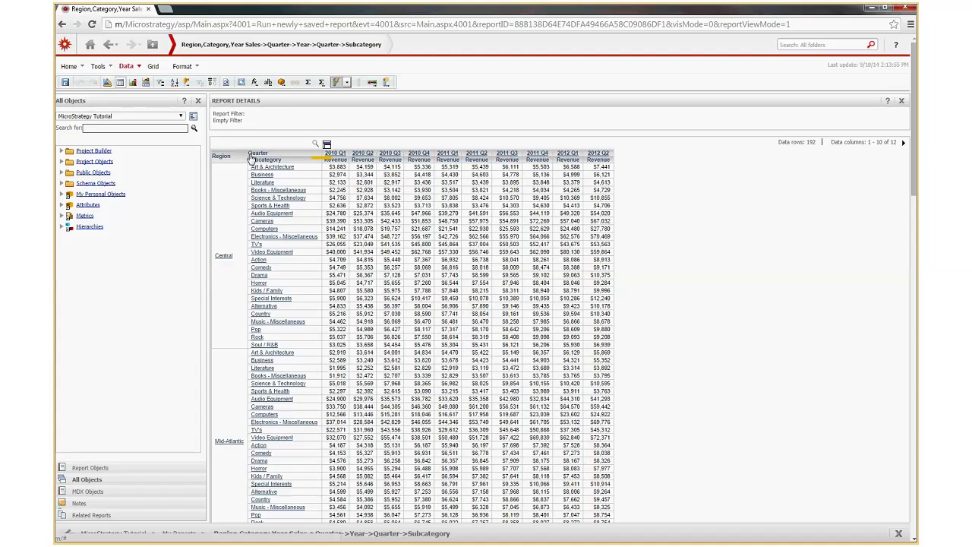
- Move the Subcategory attribute from the grid rows to the page-by axis
right_click(308, 159)
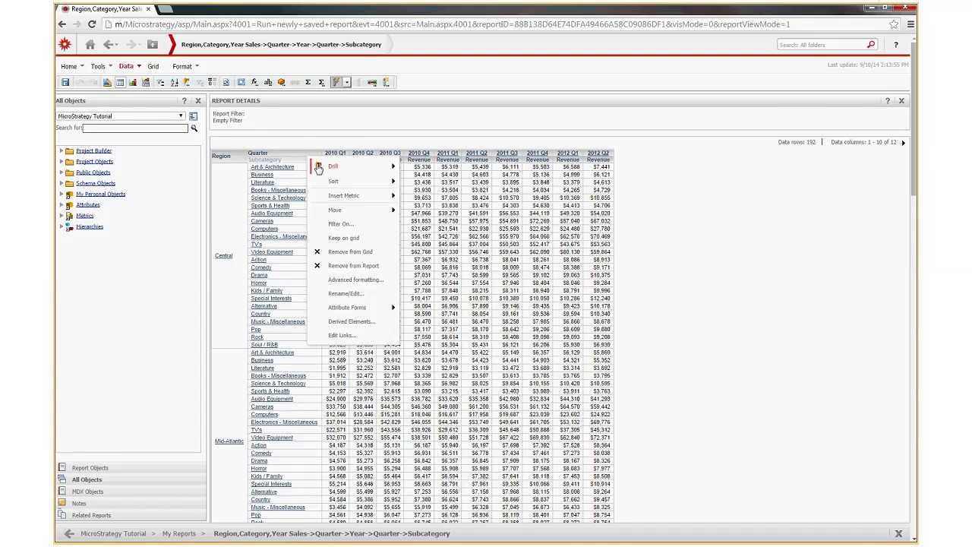
mouse_move(362, 215)
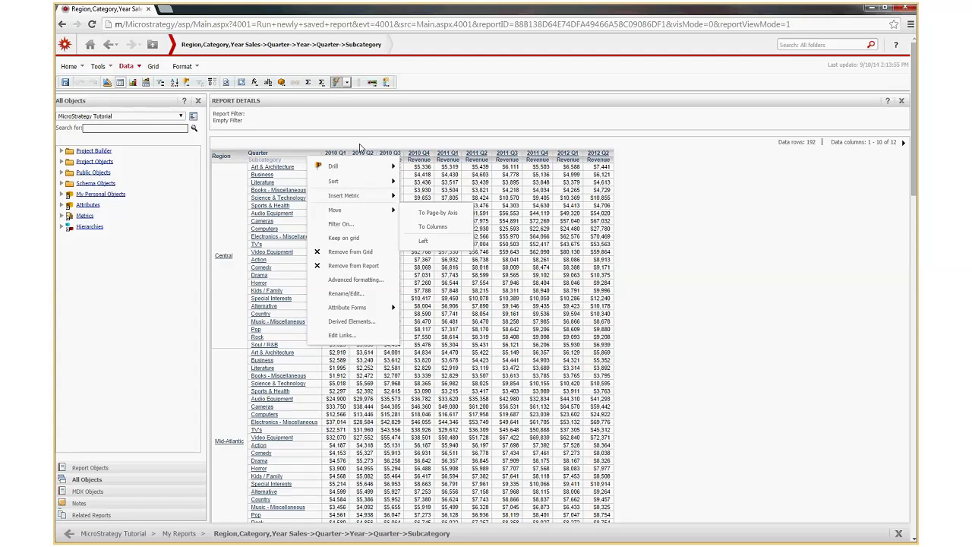
left_click(436, 216)
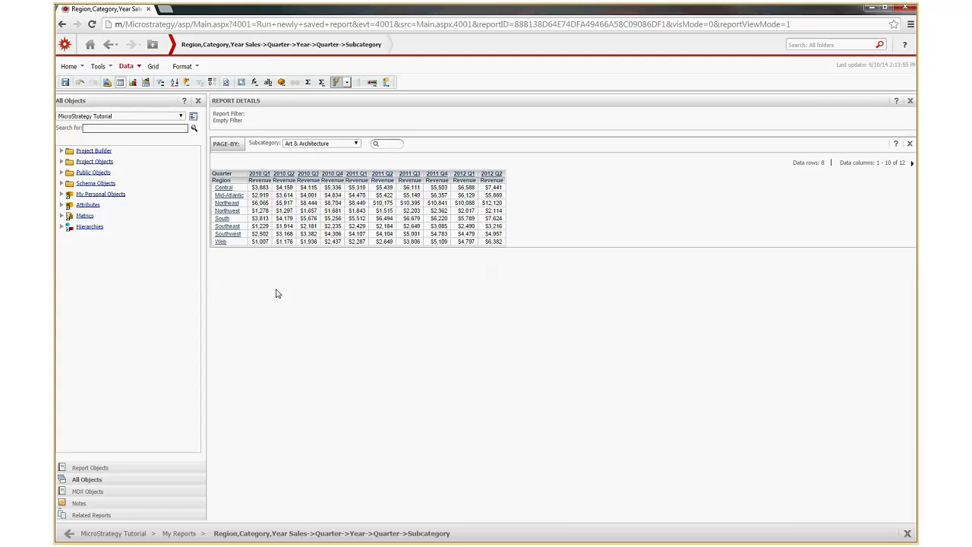
right_click(240, 175)
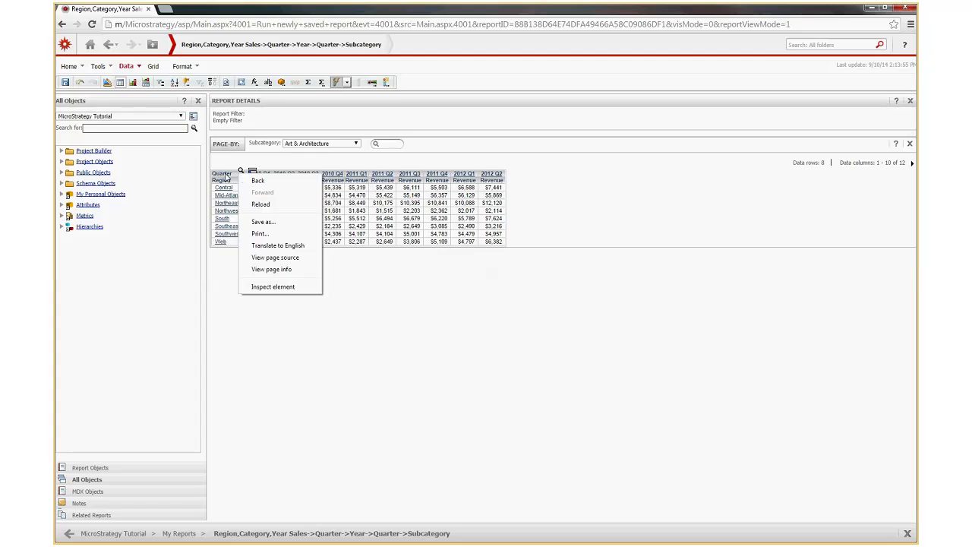
left_click(225, 177)
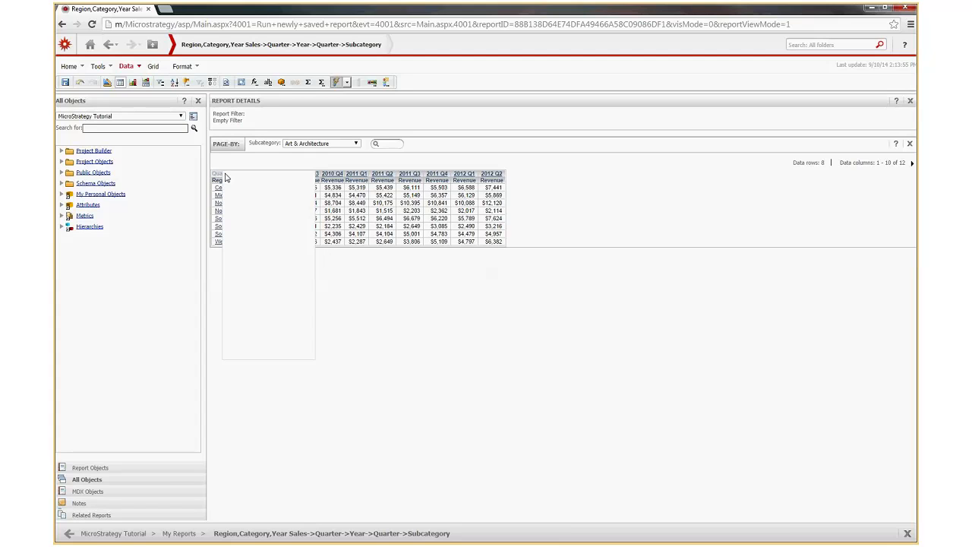
mouse_move(282, 224)
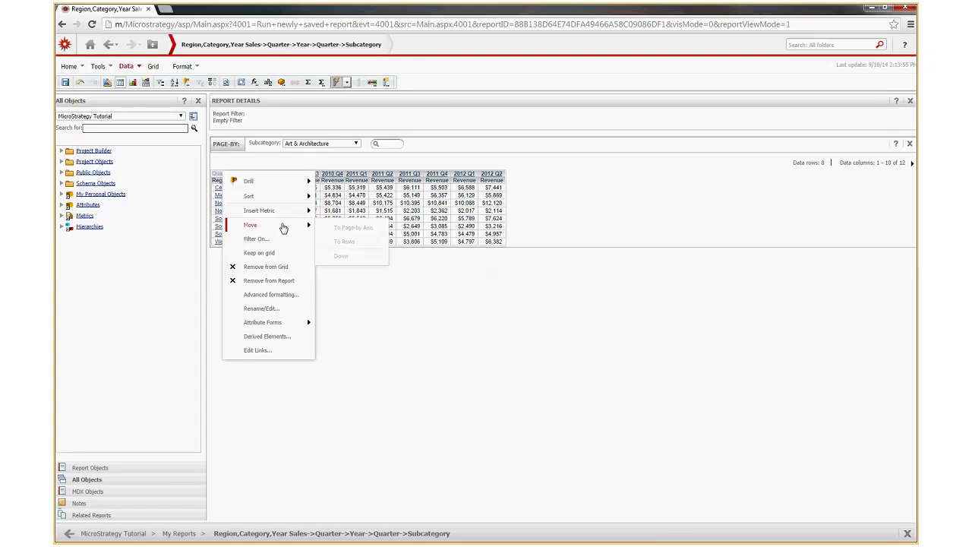
left_click(418, 320)
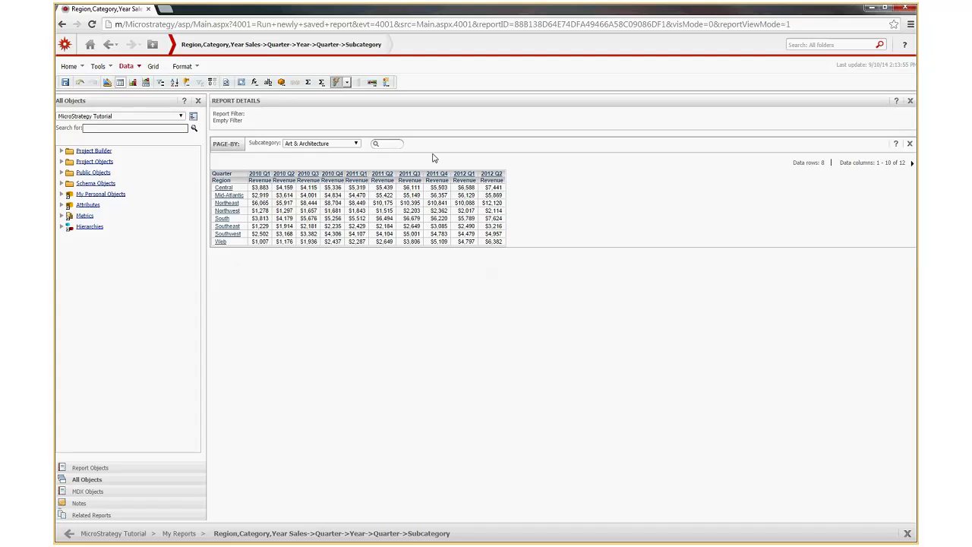
- Move the Quarter attribute from the grid columns to the page-by axis beside Subcategory
mouse_move(233, 179)
mouse_move(233, 180)
left_mouse_down()
mouse_move(238, 165)
mouse_move(371, 144)
mouse_move(236, 152)
mouse_move(343, 156)
mouse_move(373, 146)
left_mouse_up()
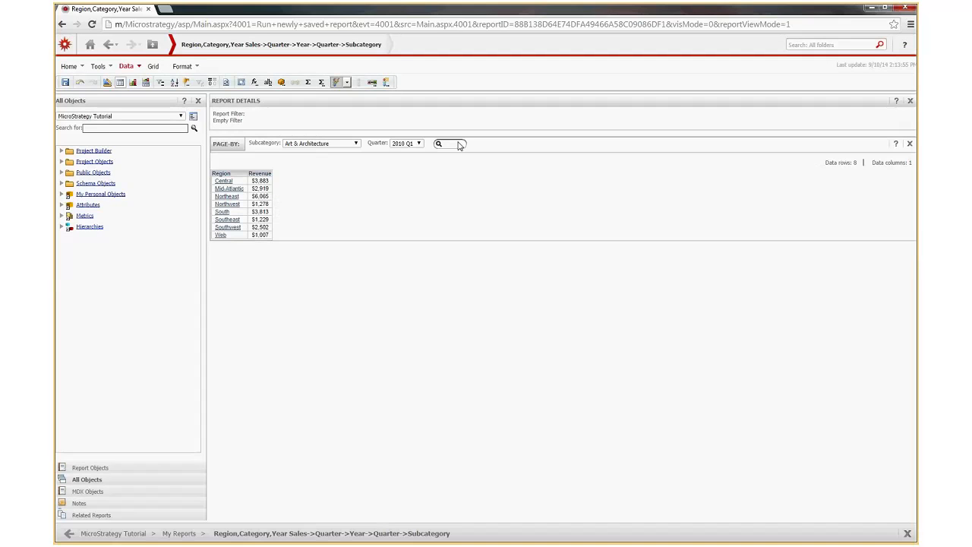
- Page the report to quarter 2010 Q2 and subcategory Business
left_click(410, 142)
left_click(410, 159)
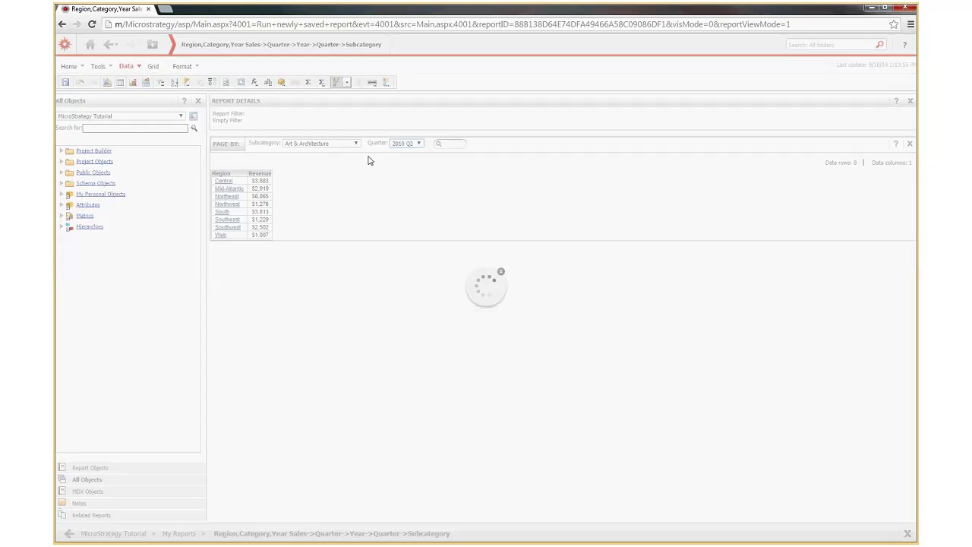
left_click(348, 144)
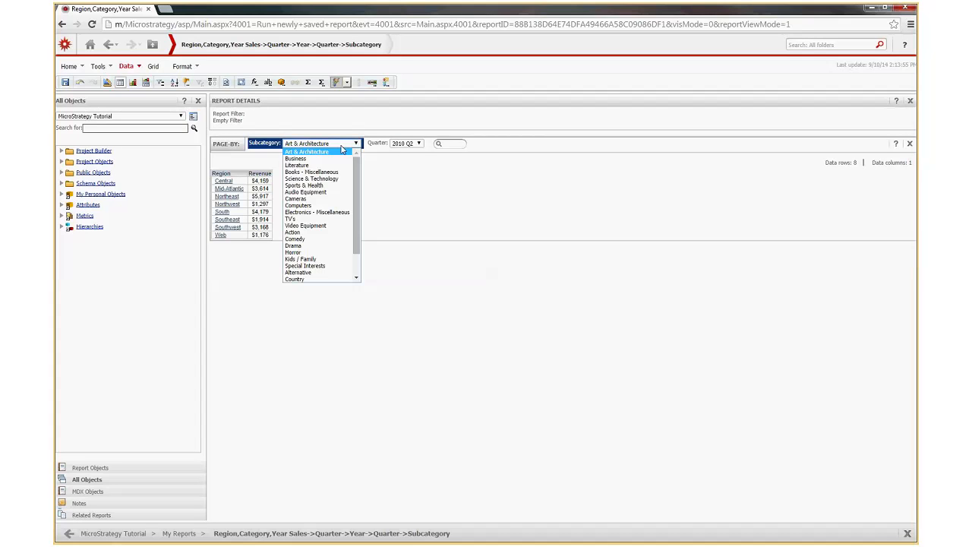
left_click(319, 158)
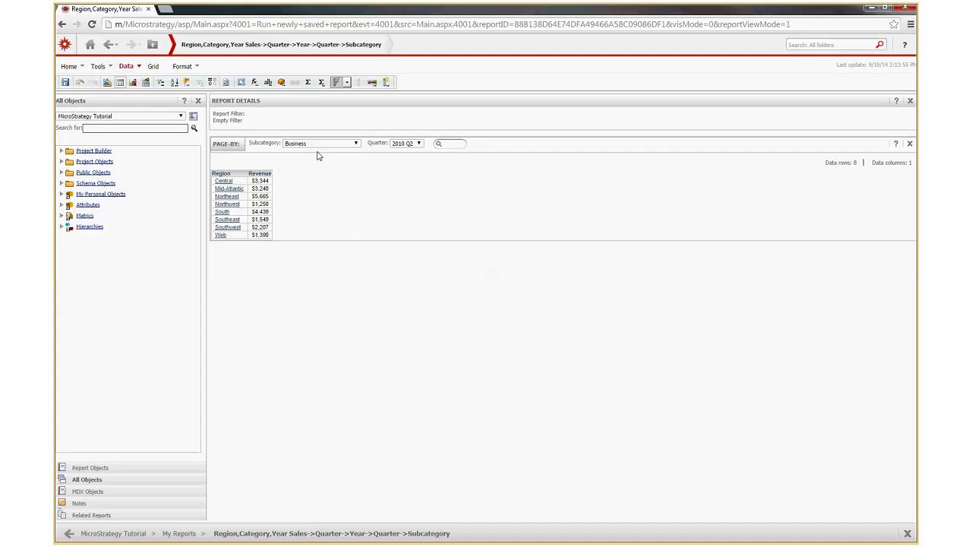
left_click(356, 144)
left_click(398, 177)
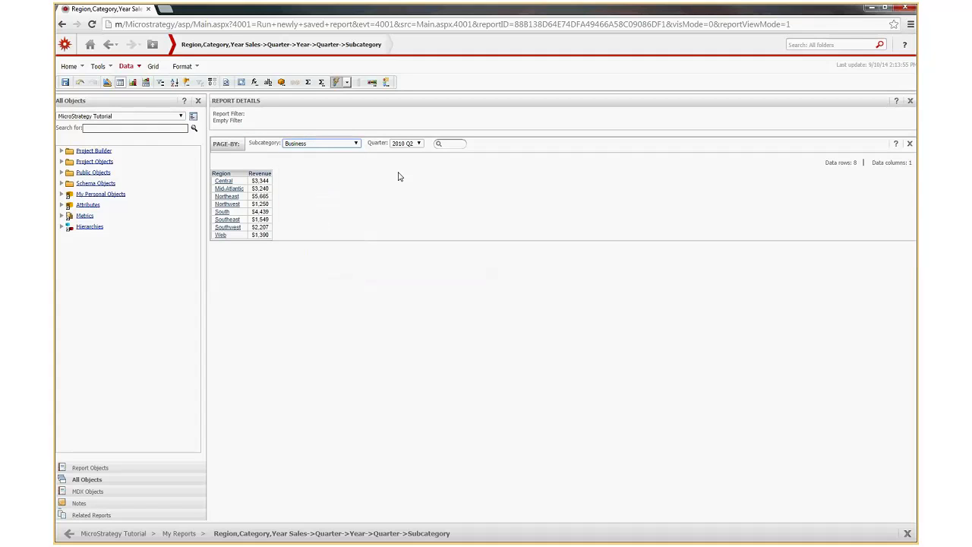